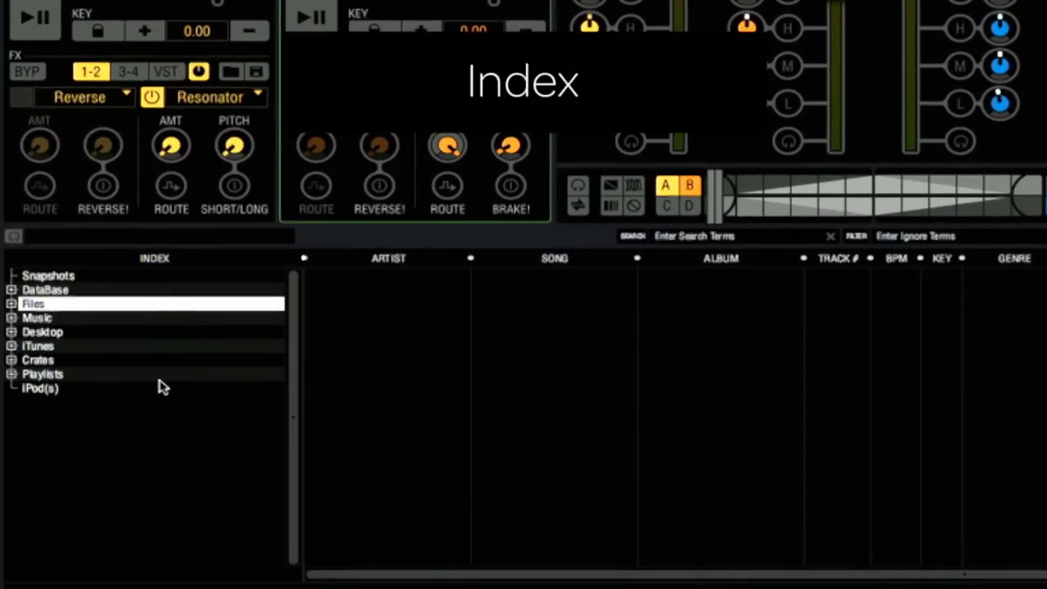
Step: Browse the DataBase tracks and its HOUSE playlist, then collapse the DataBase tree
{"action": "left_click", "coordinate": [11, 333]}
{"action": "left_click", "coordinate": [12, 333]}
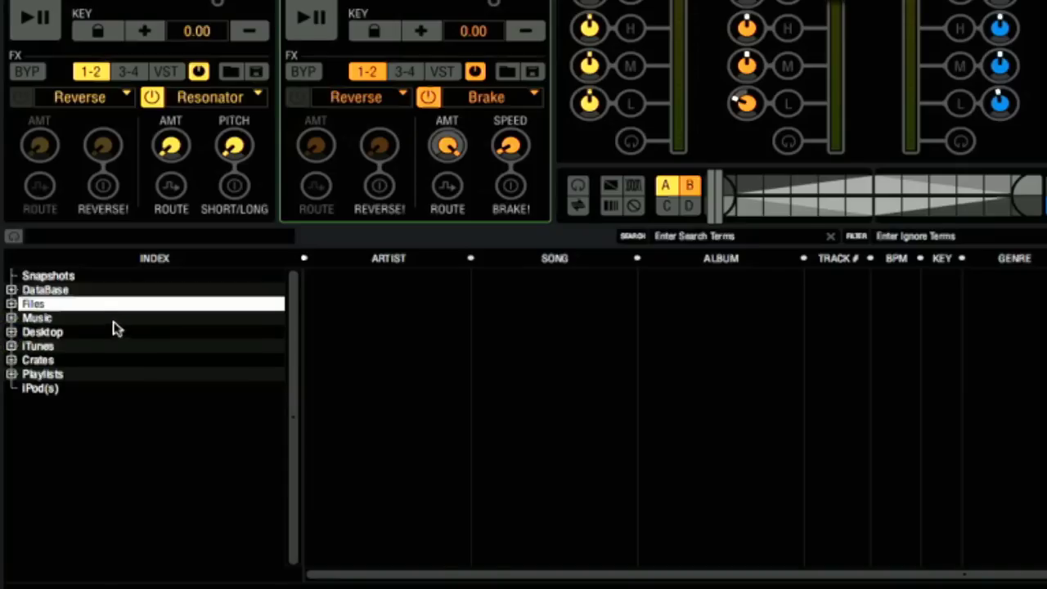
{"action": "left_click", "coordinate": [113, 292]}
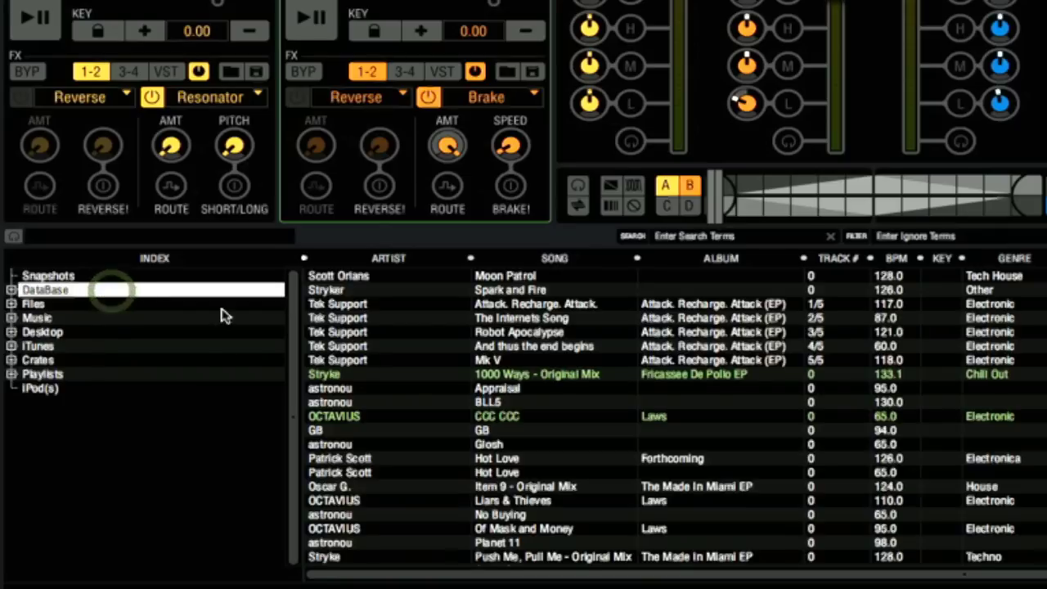
{"action": "scroll", "coordinate": [407, 325], "scroll_direction": "down", "scroll_amount": 5}
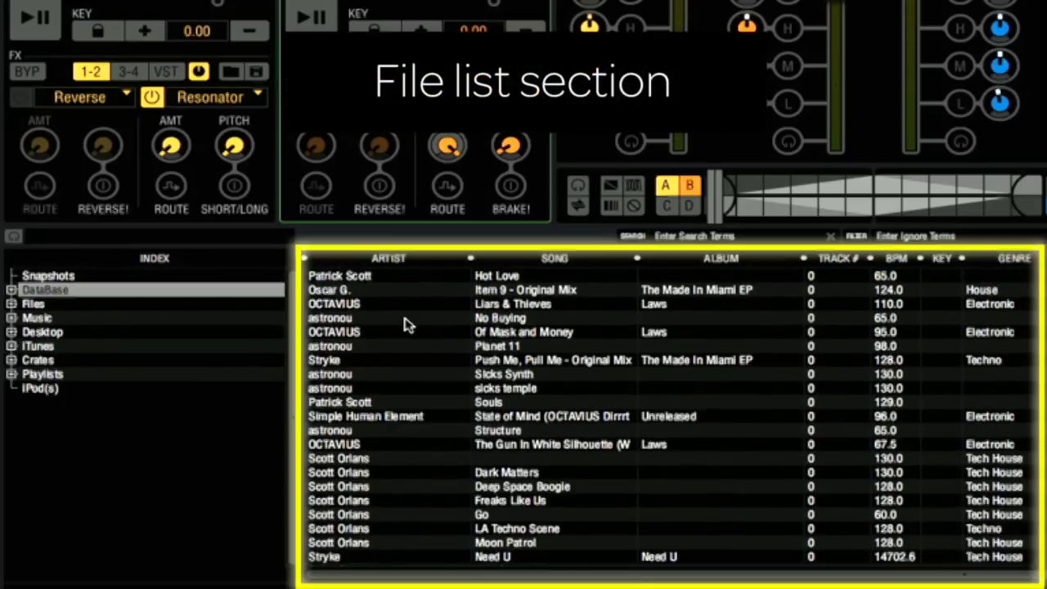
{"action": "scroll", "coordinate": [407, 325], "scroll_direction": "up", "scroll_amount": 5}
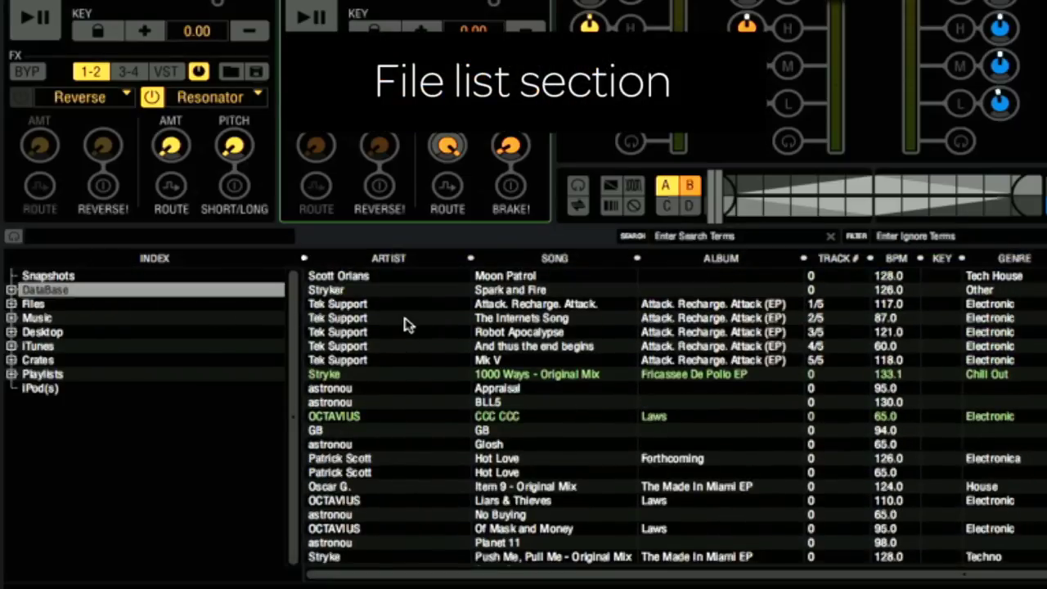
{"action": "left_click", "coordinate": [12, 291]}
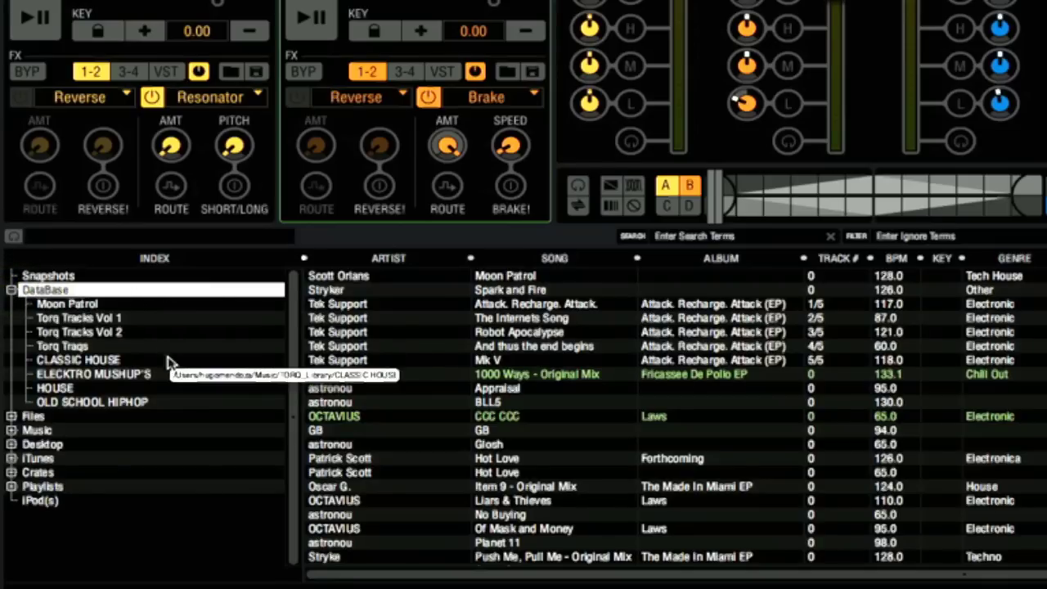
{"action": "left_click", "coordinate": [165, 391]}
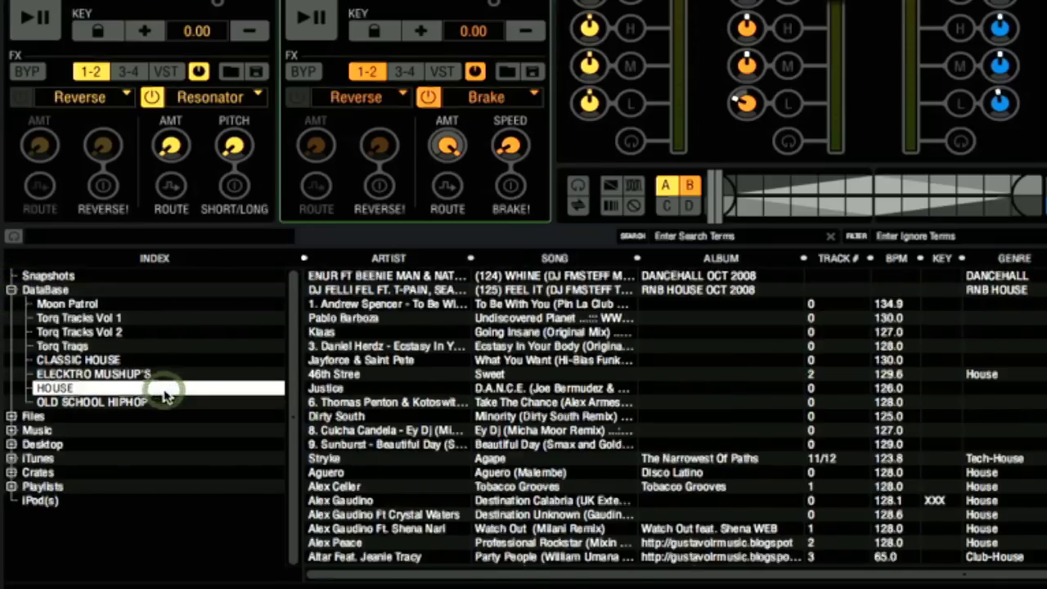
{"action": "left_click", "coordinate": [12, 290]}
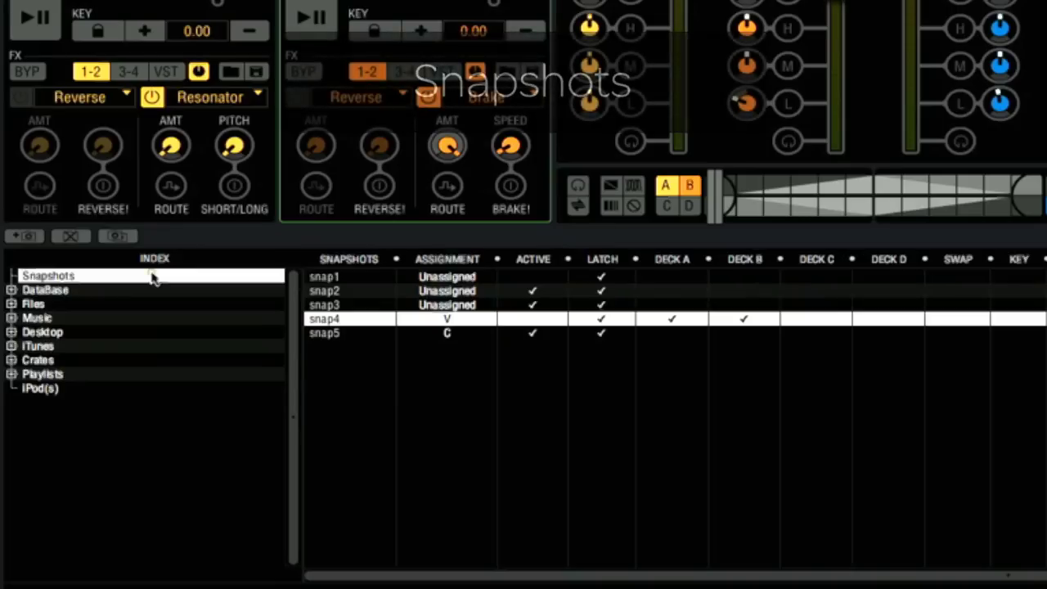
Step: In the Snapshots table, enable Deck A and Deck B for snapshot snap3
{"action": "left_click", "coordinate": [151, 276]}
{"action": "left_click", "coordinate": [671, 305]}
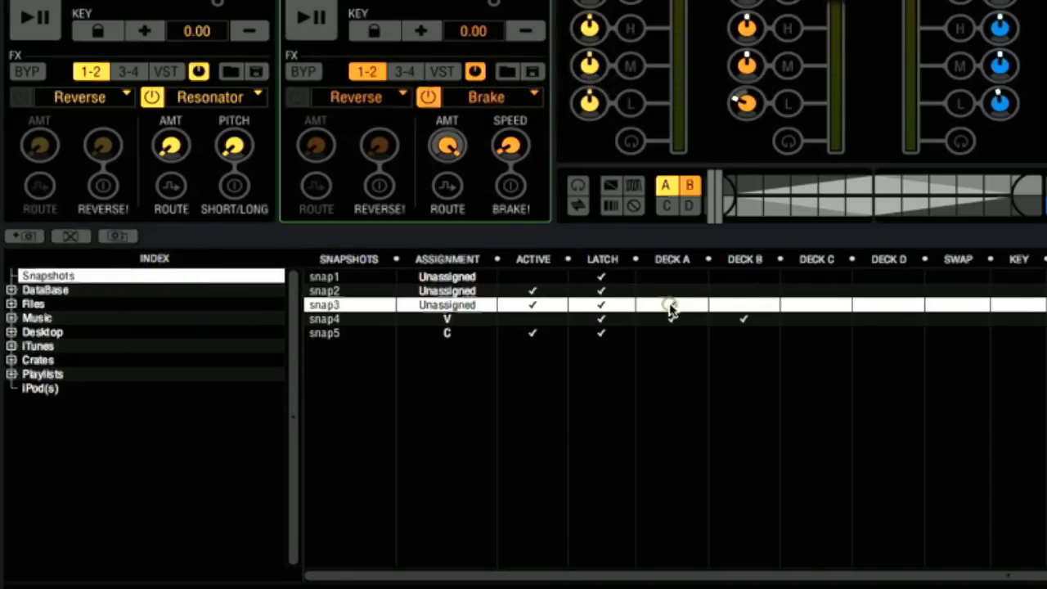
{"action": "left_click", "coordinate": [734, 304]}
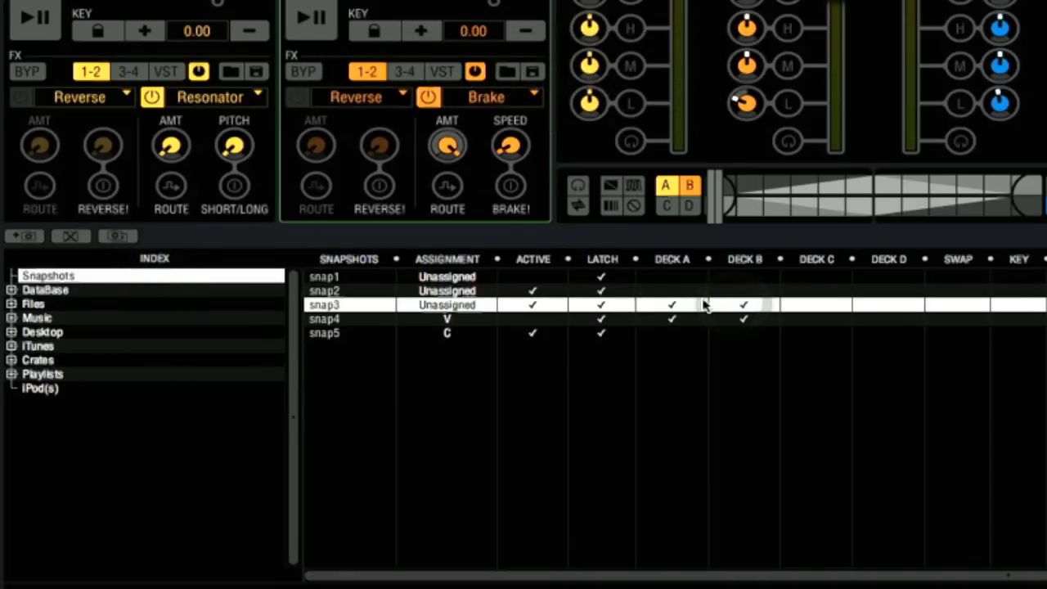
Step: Switch to the iTunes source, expand it, and list the whole iTunes Library
{"action": "left_click", "coordinate": [263, 347]}
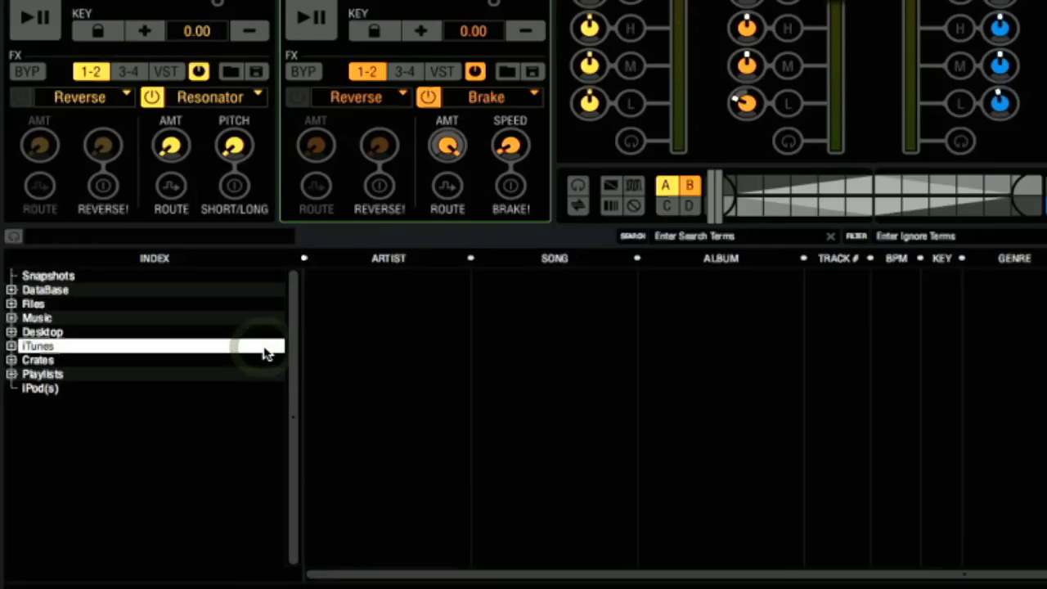
{"action": "left_click", "coordinate": [11, 346]}
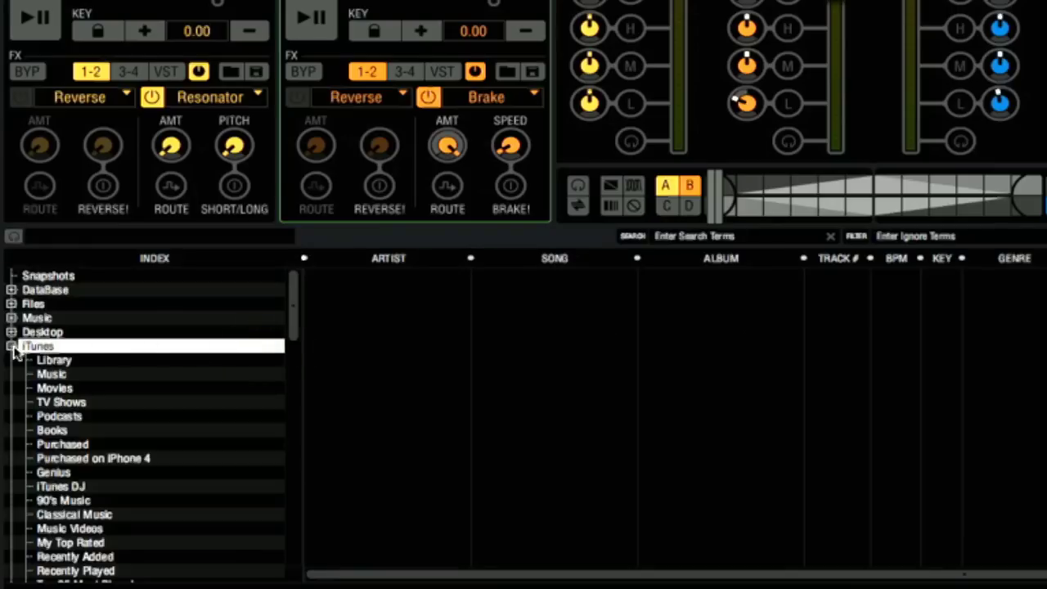
{"action": "left_click", "coordinate": [121, 365]}
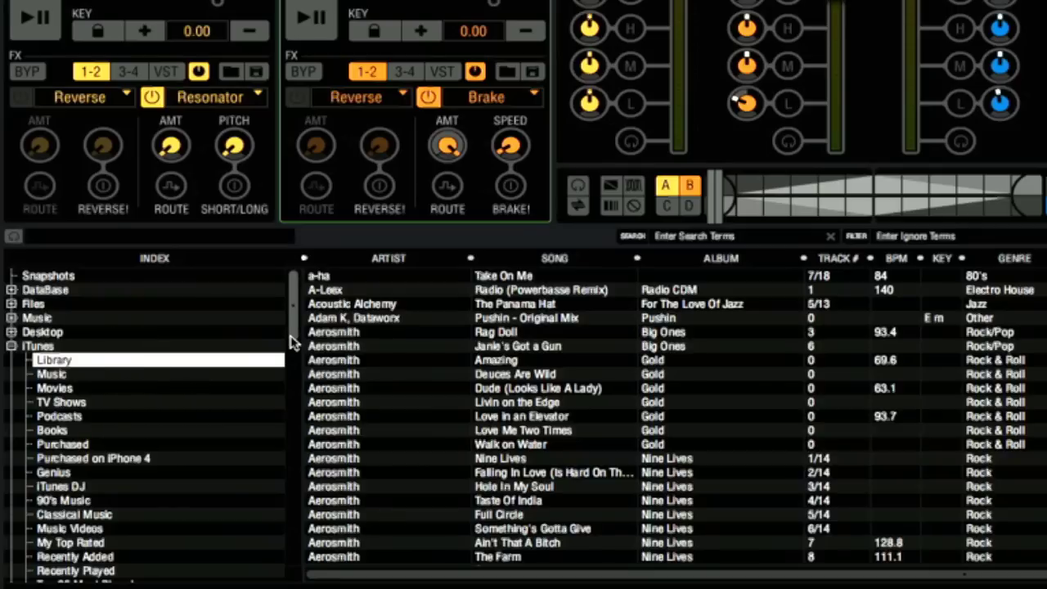
{"action": "left_click_drag", "start_coordinate": [293, 337], "coordinate": [287, 374]}
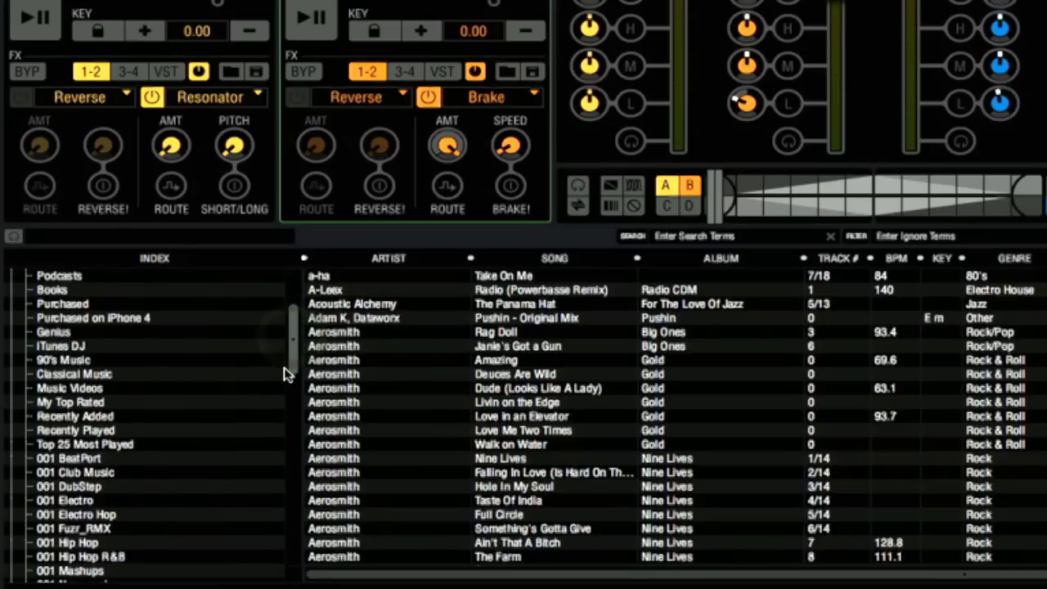
Step: View the 001 BeatPort, 001 Club Music and 001 Electro playlists, then collapse iTunes and open Crates
{"action": "left_click", "coordinate": [223, 461]}
{"action": "left_click", "coordinate": [225, 476]}
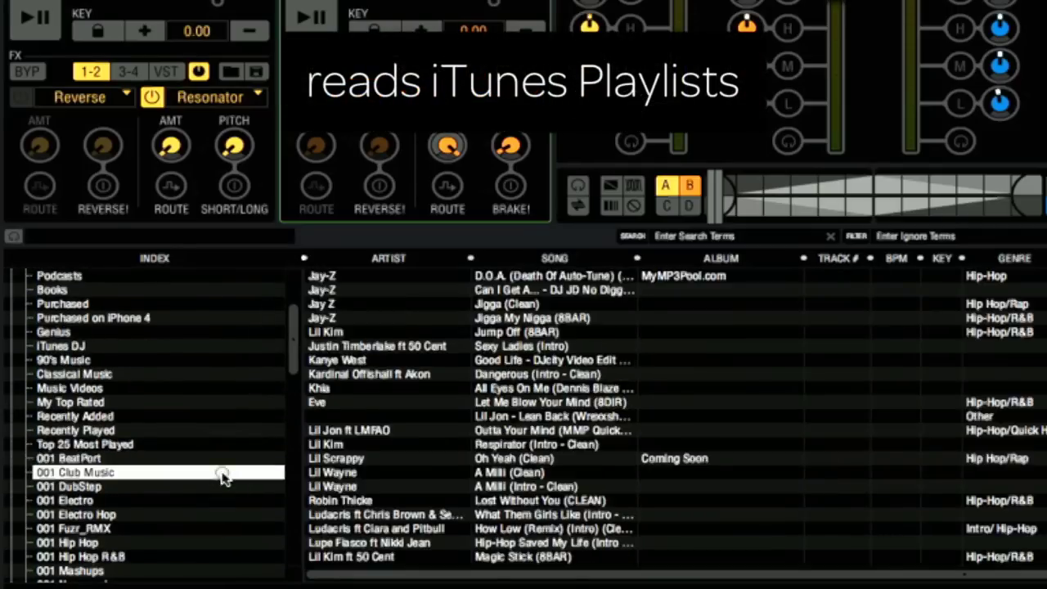
{"action": "left_click", "coordinate": [221, 500]}
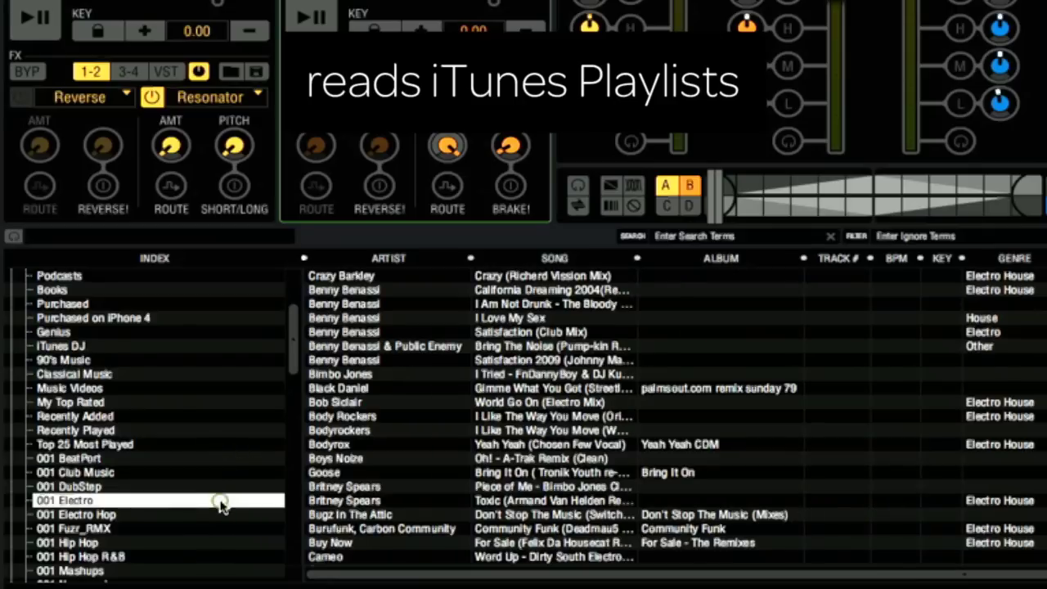
{"action": "scroll", "coordinate": [297, 378], "scroll_direction": "up", "scroll_amount": 5}
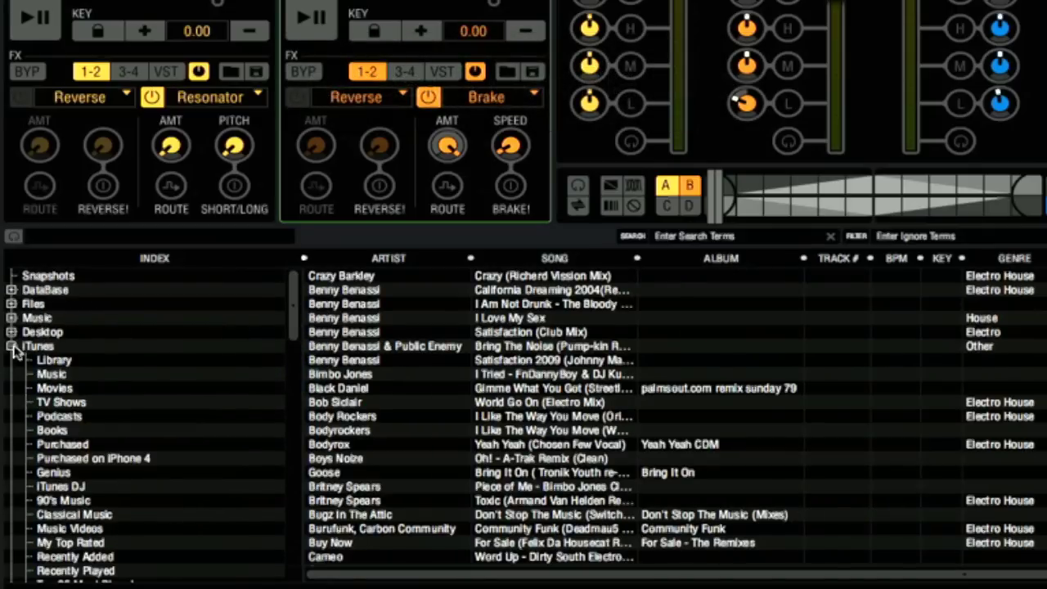
{"action": "left_click", "coordinate": [11, 347]}
{"action": "left_click", "coordinate": [87, 363]}
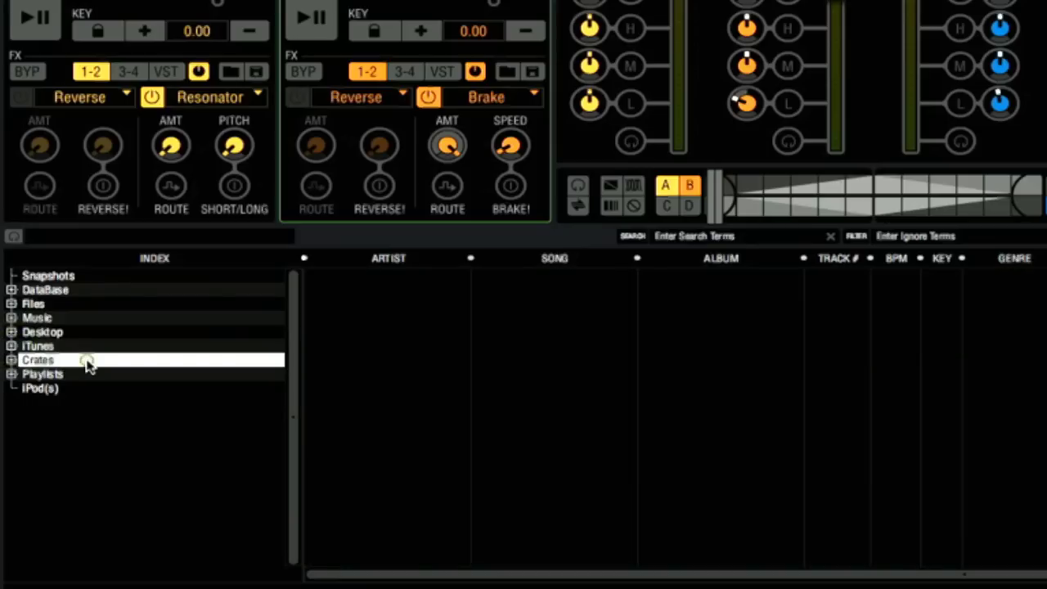
Step: Expand Crates and Club Music, and view the Club Hip Hop and Electro crates
{"action": "left_click", "coordinate": [11, 360]}
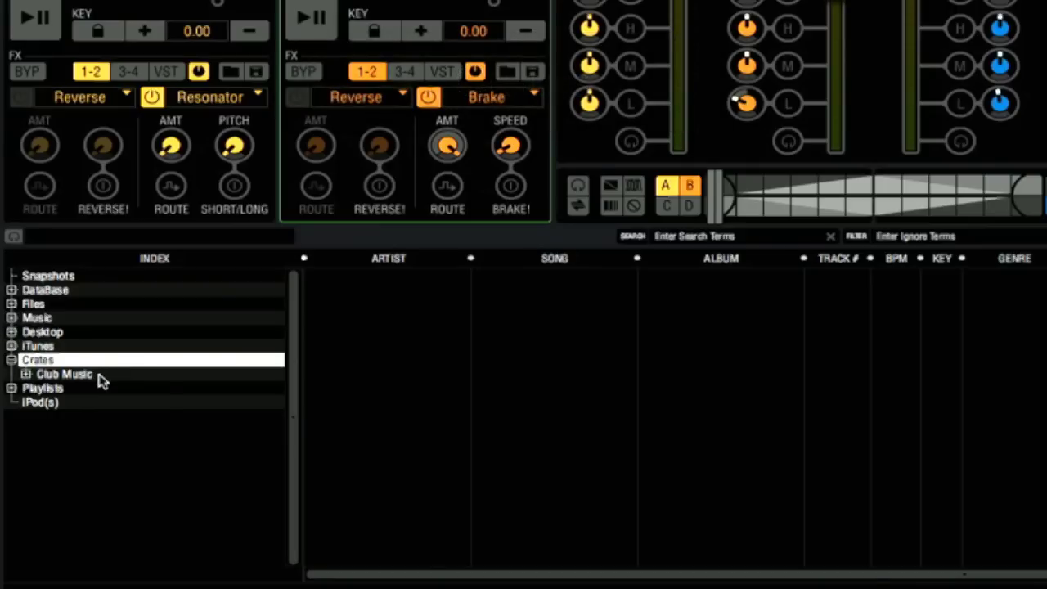
{"action": "left_click", "coordinate": [26, 374]}
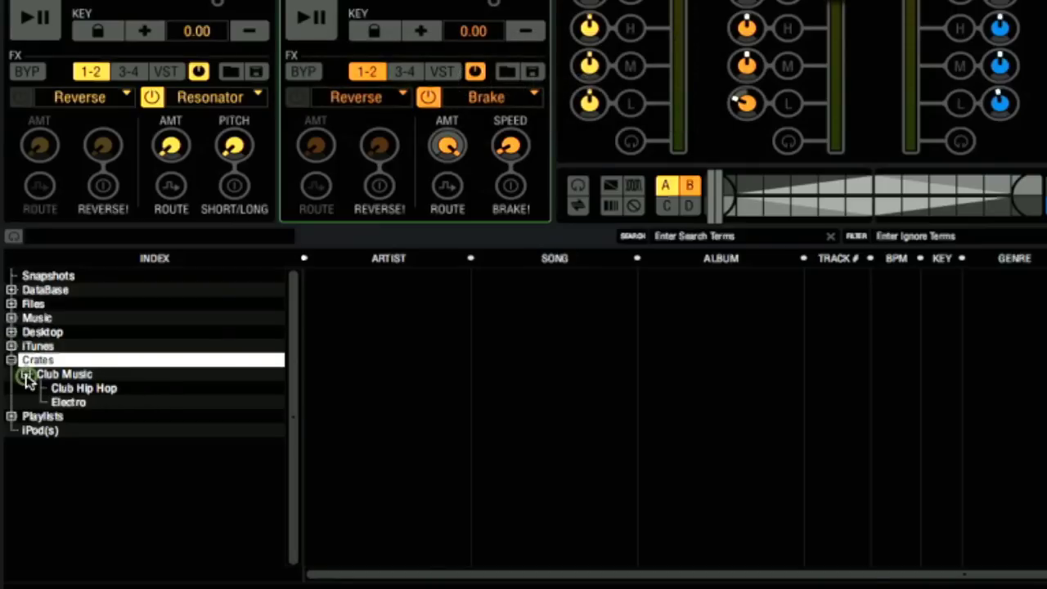
{"action": "left_click", "coordinate": [124, 390]}
{"action": "left_click", "coordinate": [126, 402]}
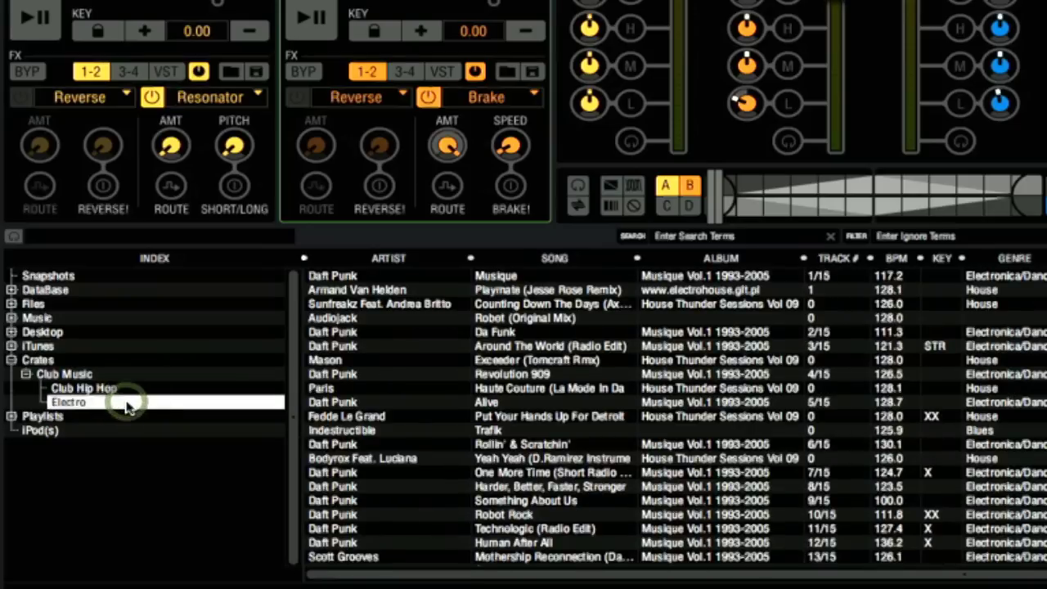
Step: Fold away Club Music and Crates, and expand the Playlists branch
{"action": "left_click", "coordinate": [26, 375]}
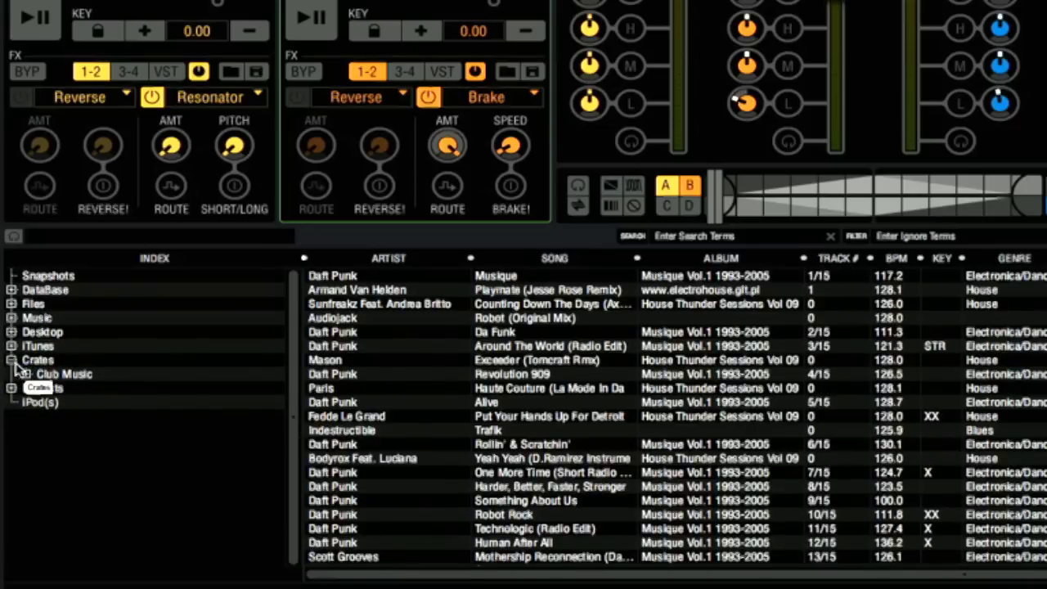
{"action": "left_click", "coordinate": [11, 361]}
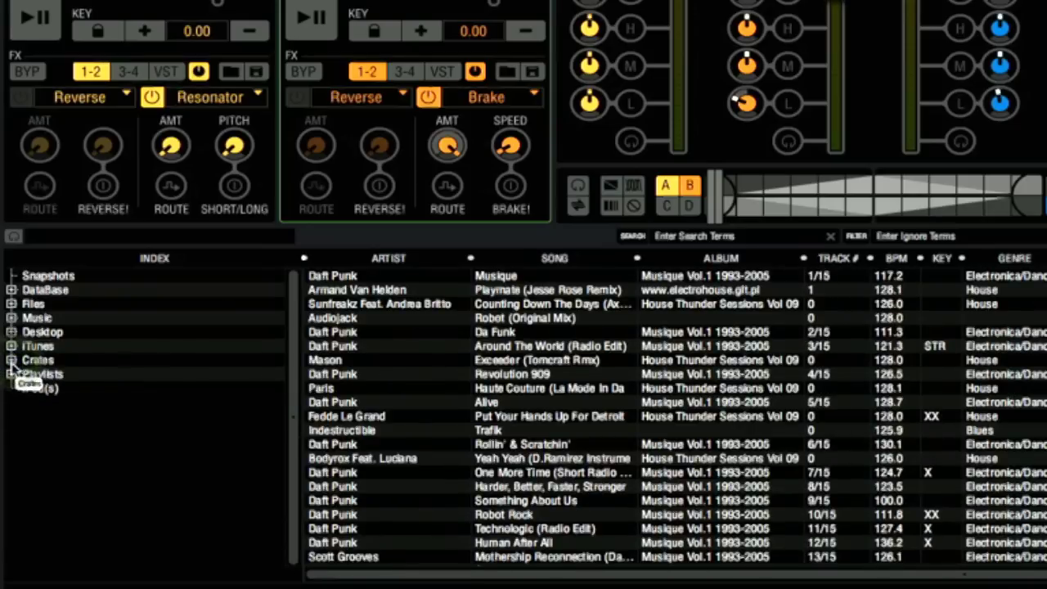
{"action": "left_click", "coordinate": [12, 374]}
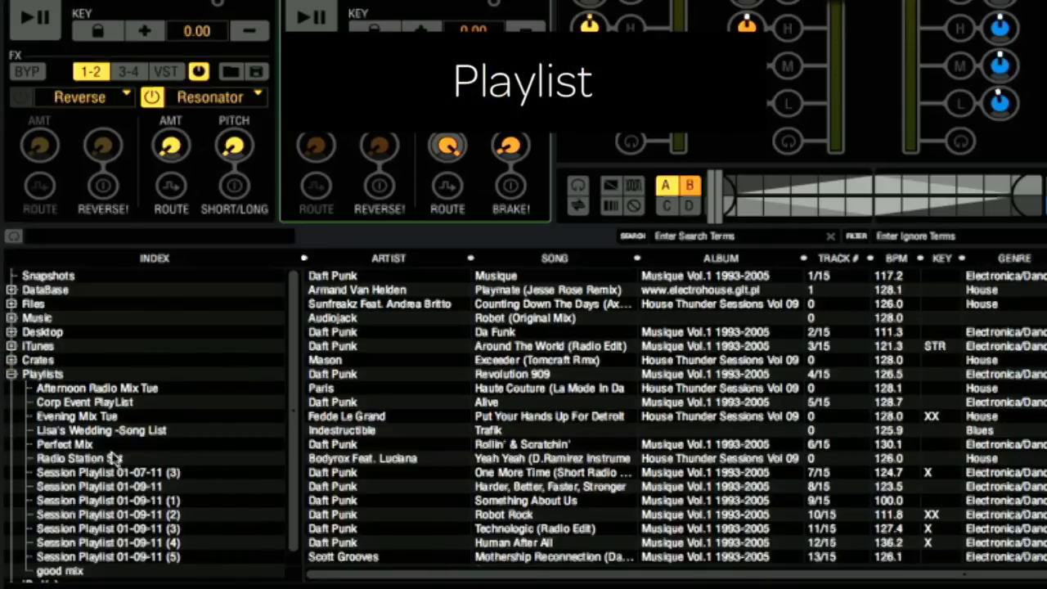
Step: Move the second 'Have I Told You Lately' lower in the wedding song list, then view a session playlist
{"action": "left_click", "coordinate": [182, 432]}
{"action": "left_click_drag", "start_coordinate": [305, 444], "coordinate": [370, 458]}
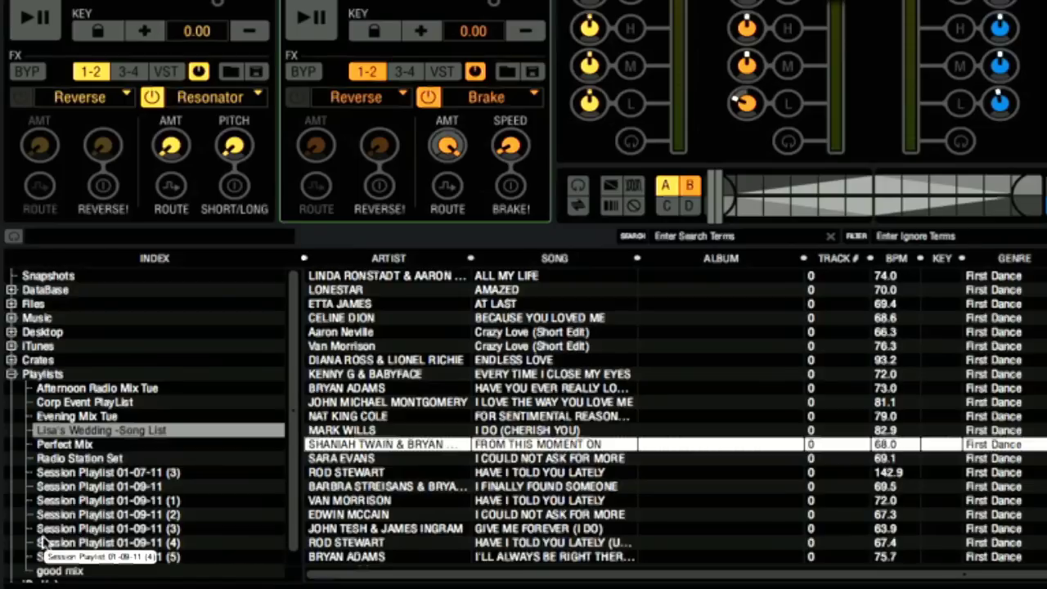
{"action": "left_click", "coordinate": [131, 529]}
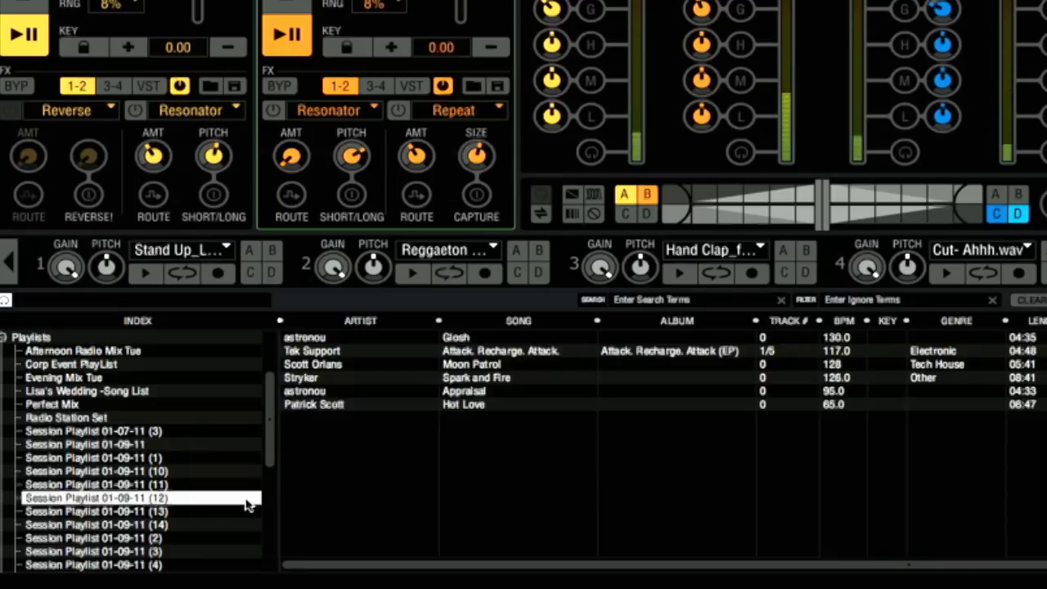
Step: View the Perfect Mix playlist, then return to the full DataBase track list
{"action": "scroll", "coordinate": [117, 456], "scroll_direction": "down", "scroll_amount": 3}
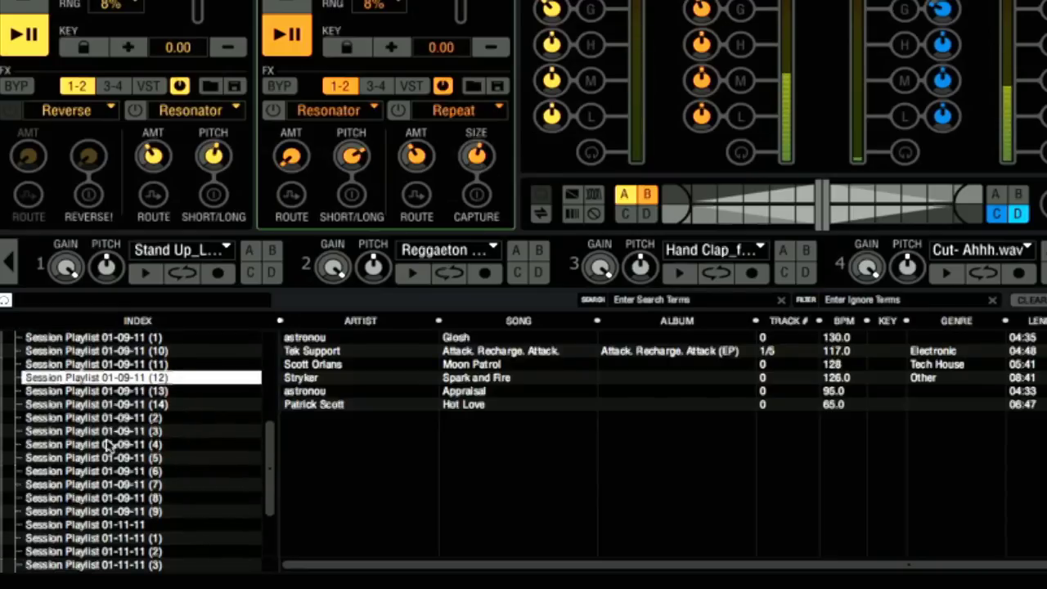
{"action": "scroll", "coordinate": [109, 444], "scroll_direction": "down", "scroll_amount": 1}
{"action": "scroll", "coordinate": [109, 444], "scroll_direction": "up", "scroll_amount": 3}
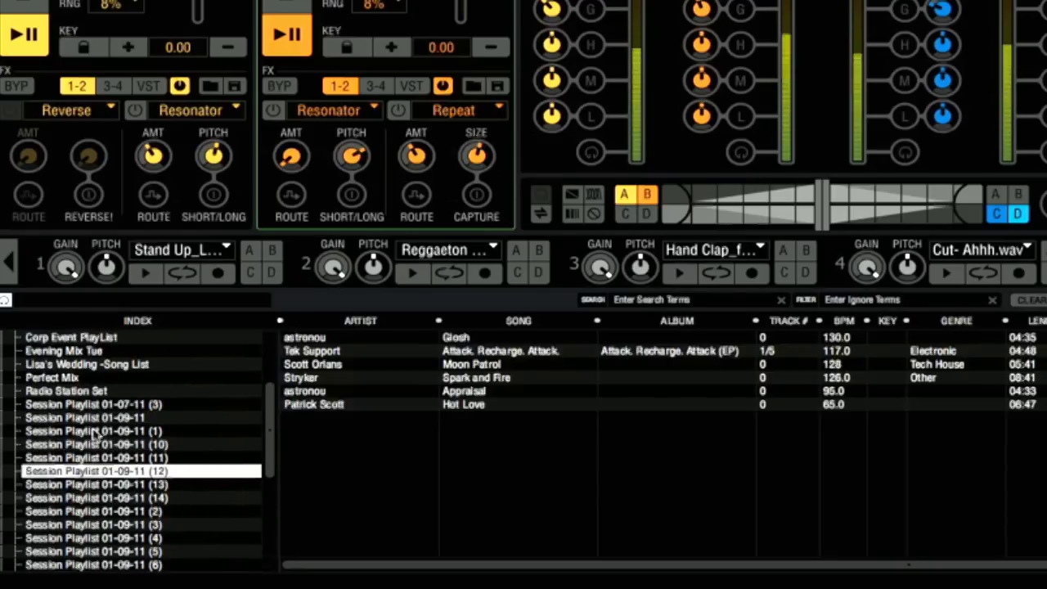
{"action": "left_click", "coordinate": [54, 377]}
{"action": "scroll", "coordinate": [353, 377], "scroll_direction": "down", "scroll_amount": 2}
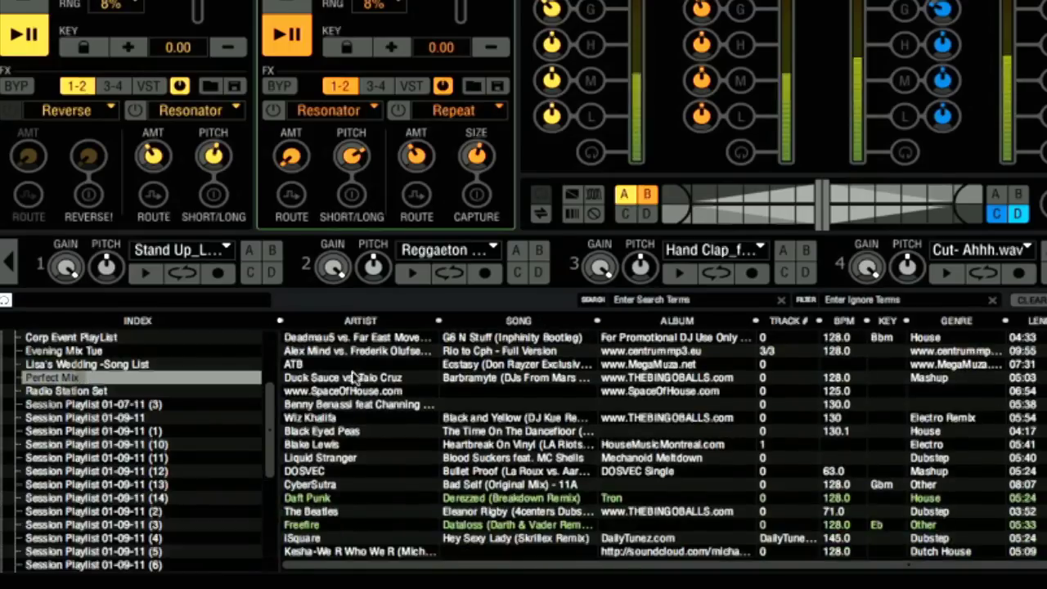
{"action": "scroll", "coordinate": [264, 417], "scroll_direction": "up", "scroll_amount": 3}
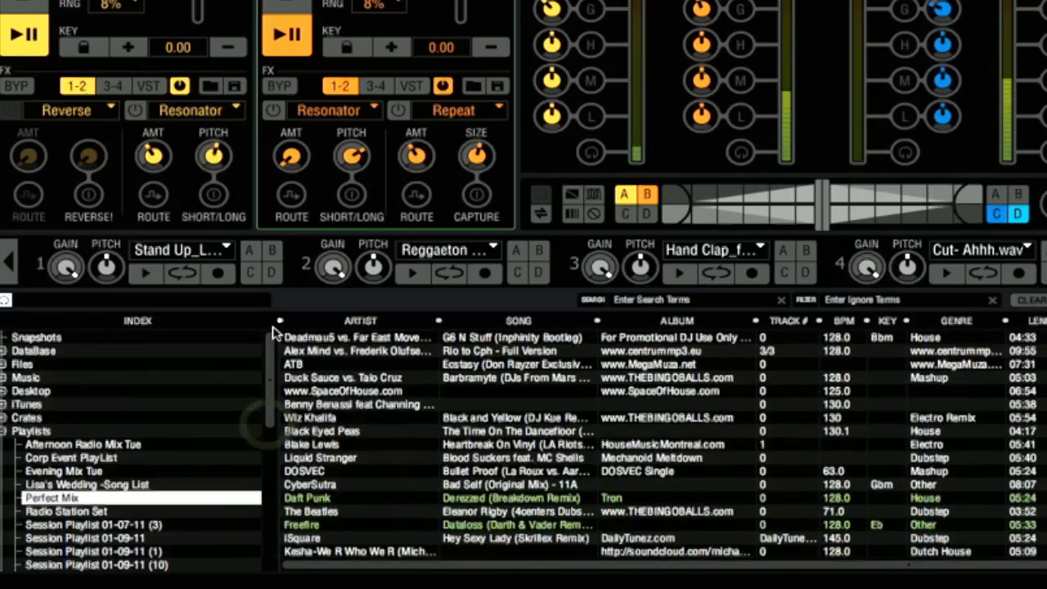
{"action": "left_click", "coordinate": [38, 352]}
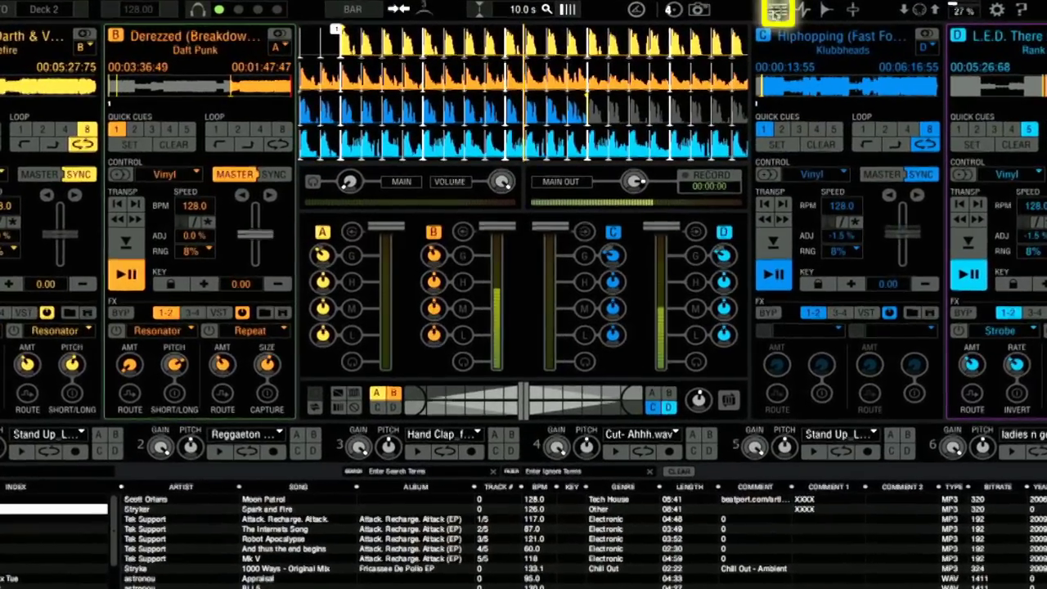
Step: Hide the decks, mixer and sampler row so the library track list fills the window
{"action": "left_click", "coordinate": [777, 10]}
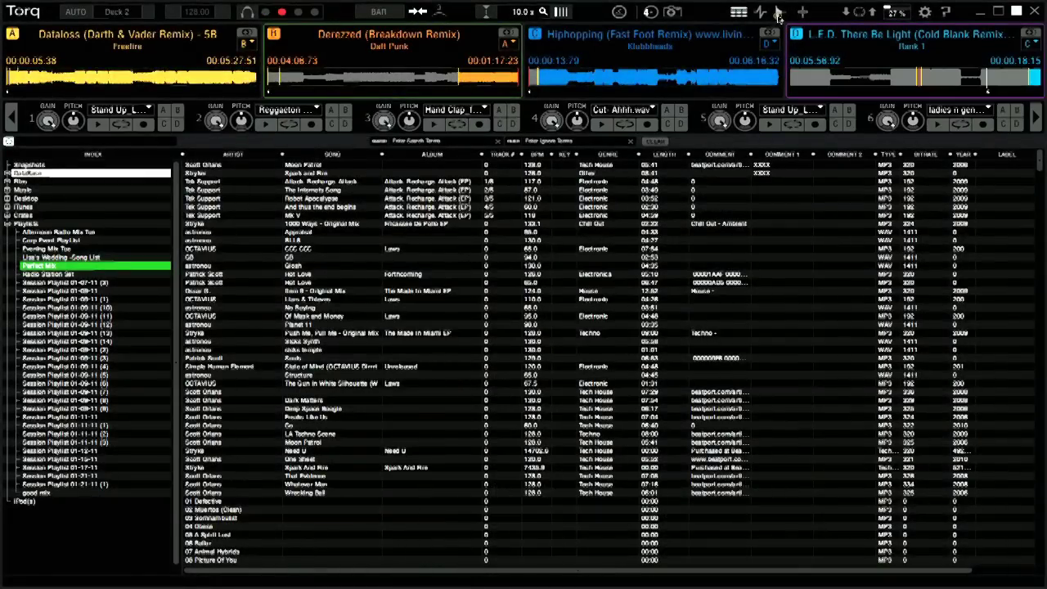
{"action": "left_click", "coordinate": [779, 13]}
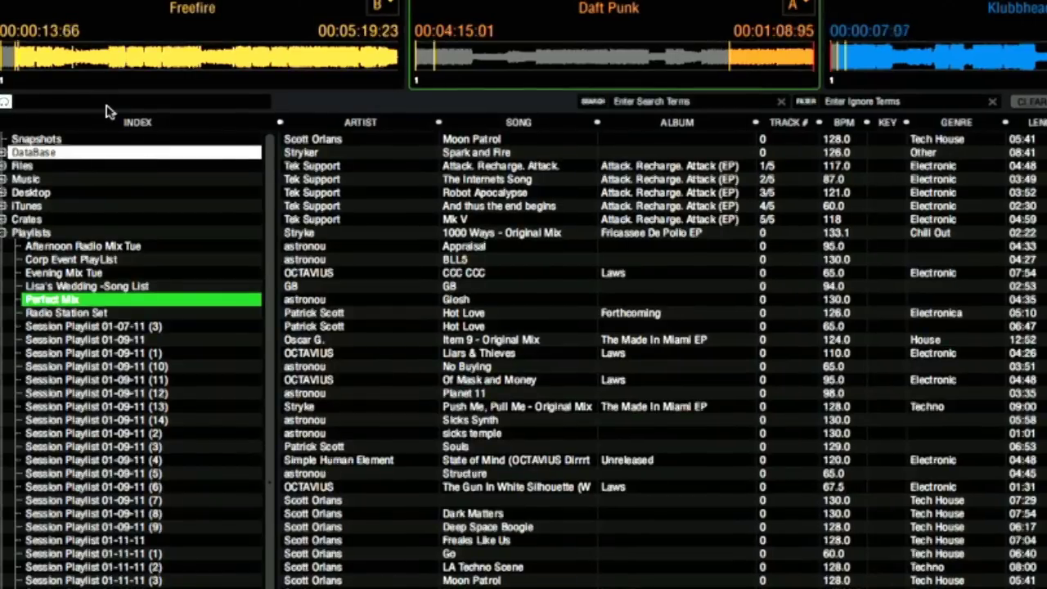
Step: Preview 'And thus the end begins', close the preview, then search the library for 'nelly'
{"action": "left_click", "coordinate": [305, 207]}
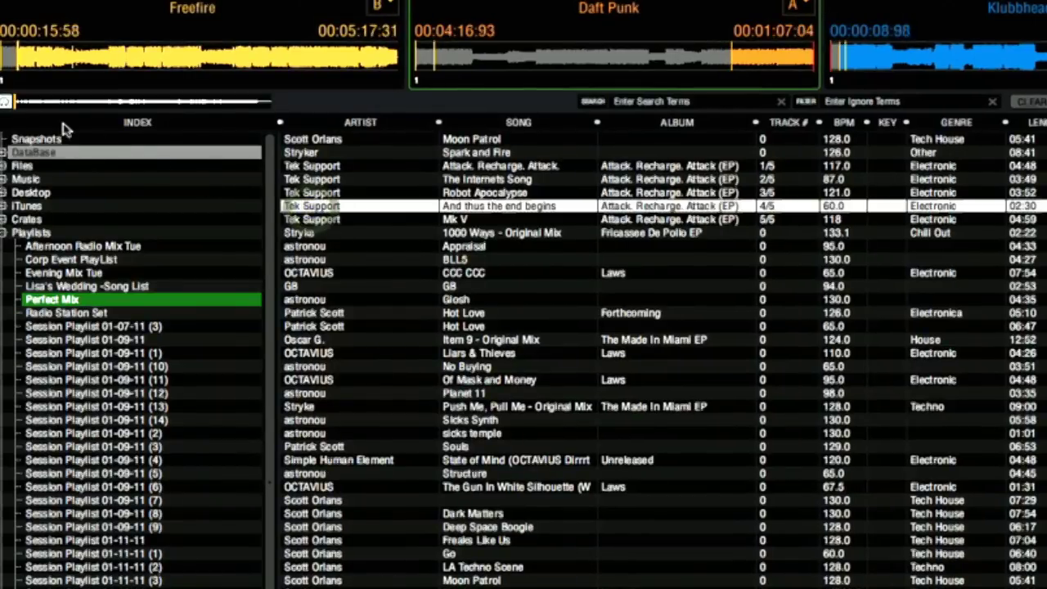
{"action": "mouse_move", "coordinate": [47, 104]}
{"action": "left_mouse_down"}
{"action": "mouse_move", "coordinate": [139, 109]}
{"action": "mouse_move", "coordinate": [63, 102]}
{"action": "left_mouse_up"}
{"action": "left_click", "coordinate": [5, 104]}
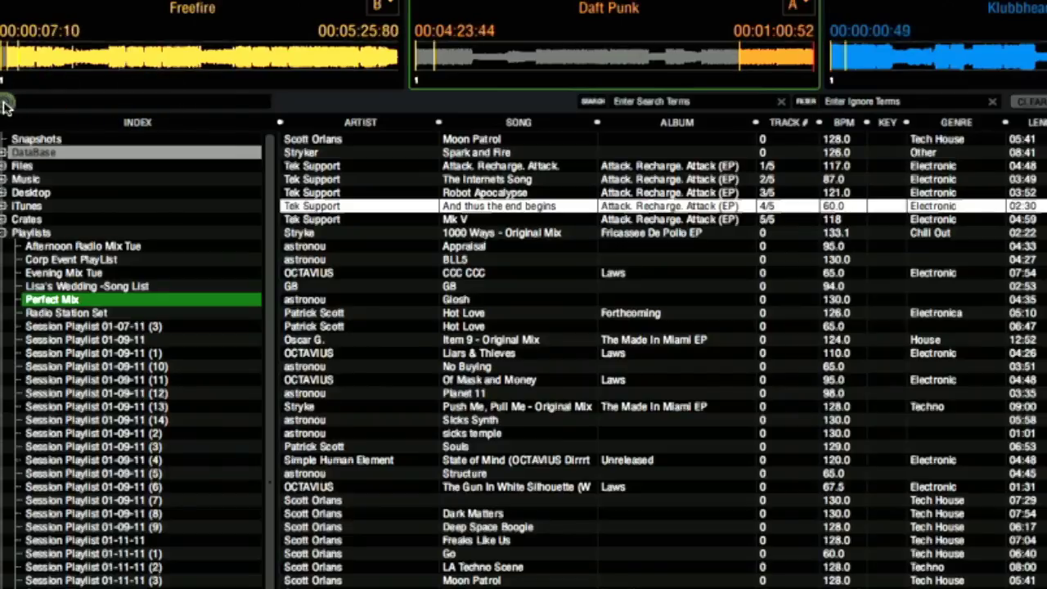
{"action": "left_click", "coordinate": [661, 102]}
{"action": "type", "text": "n"}
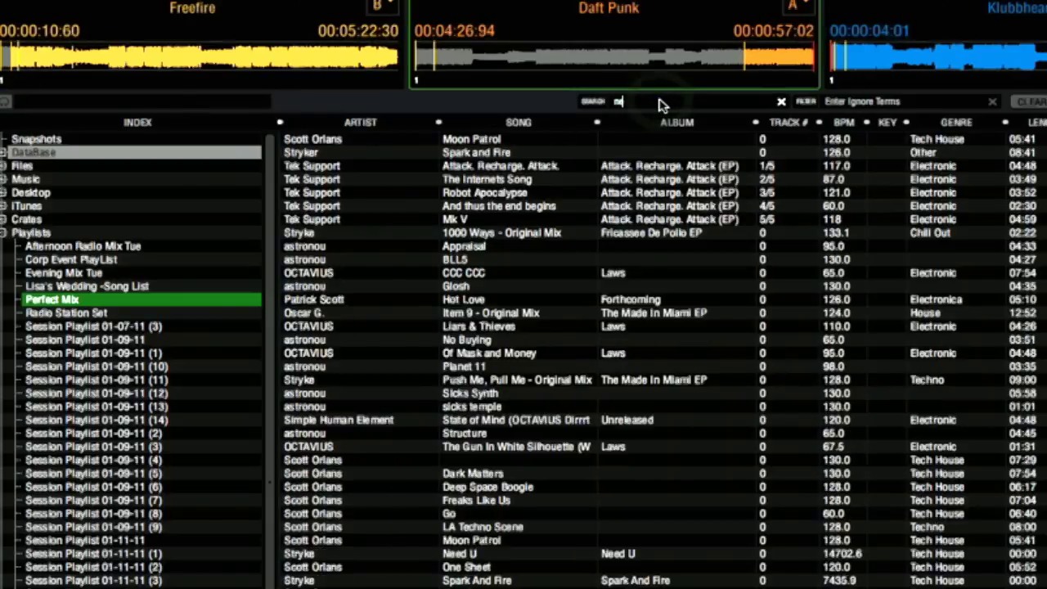
{"action": "type", "text": "elly"}
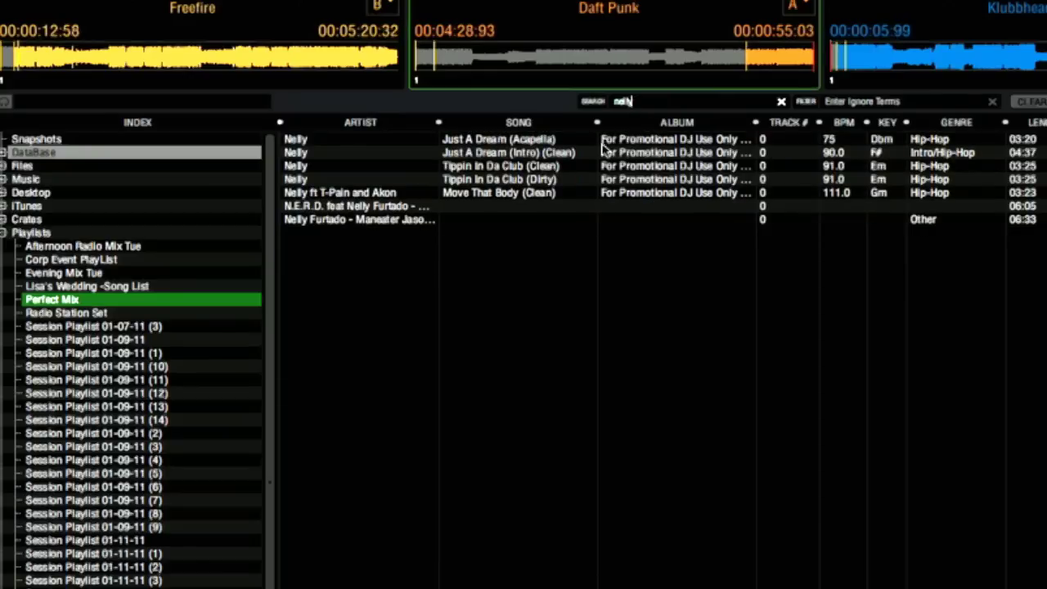